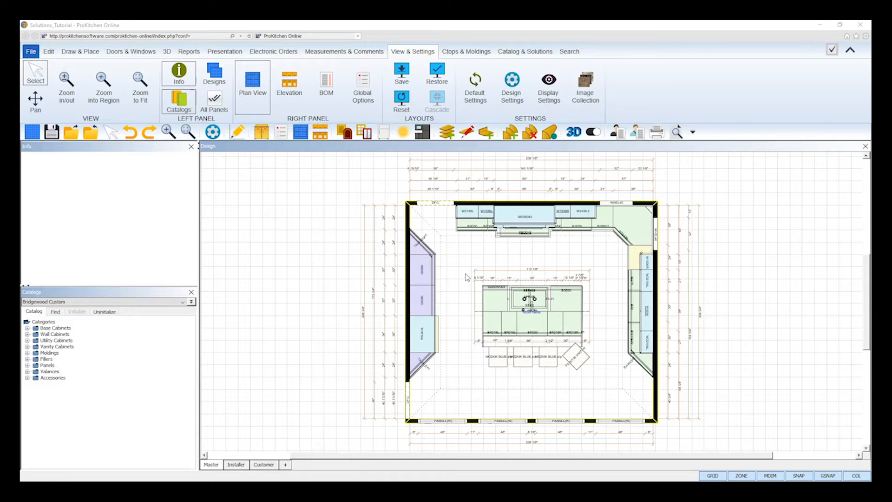
Browse the list of available catalogs for the My Solutions catalog.
left_click(150, 305)
scroll(148, 328, "down", 3)
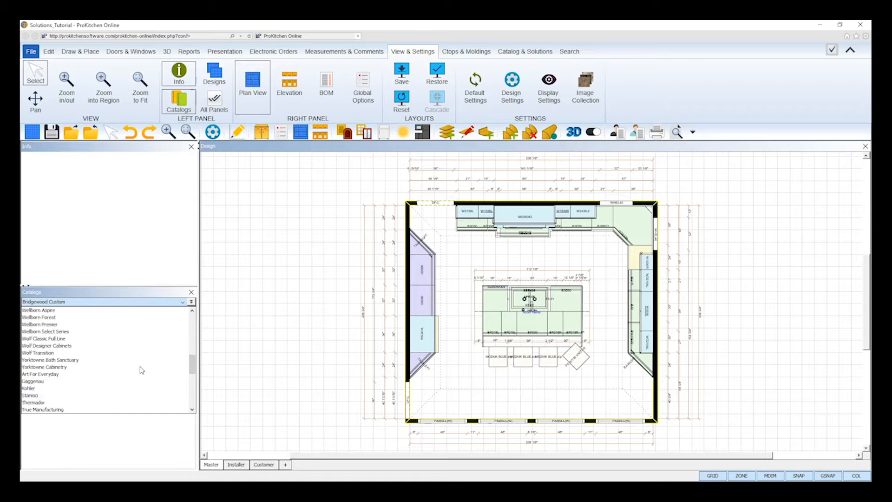
scroll(142, 371, "down", 6)
scroll(141, 370, "down", 1)
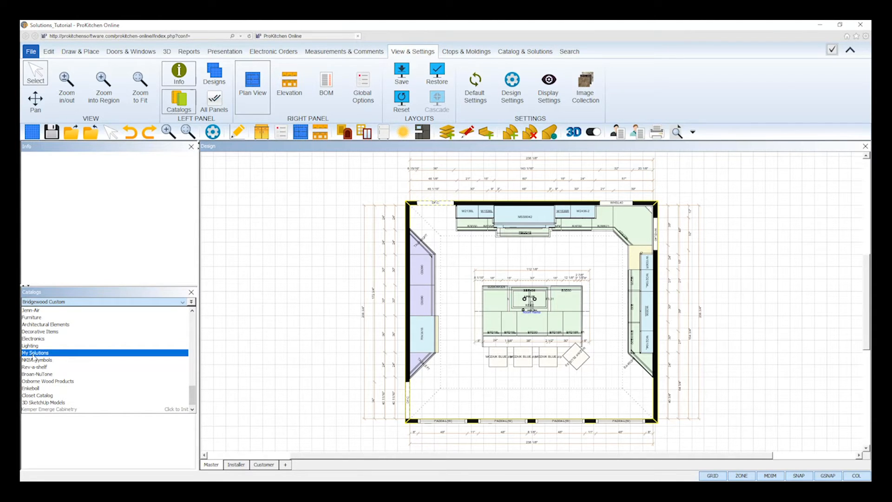
left_click(181, 302)
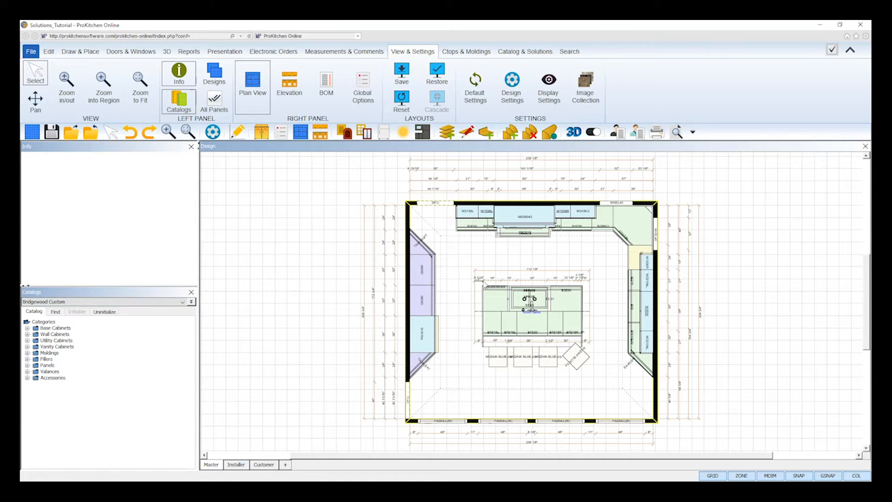
Examine the kitchen island from its seating side and sink side in the 3D view, and return to the plan.
left_click(549, 320)
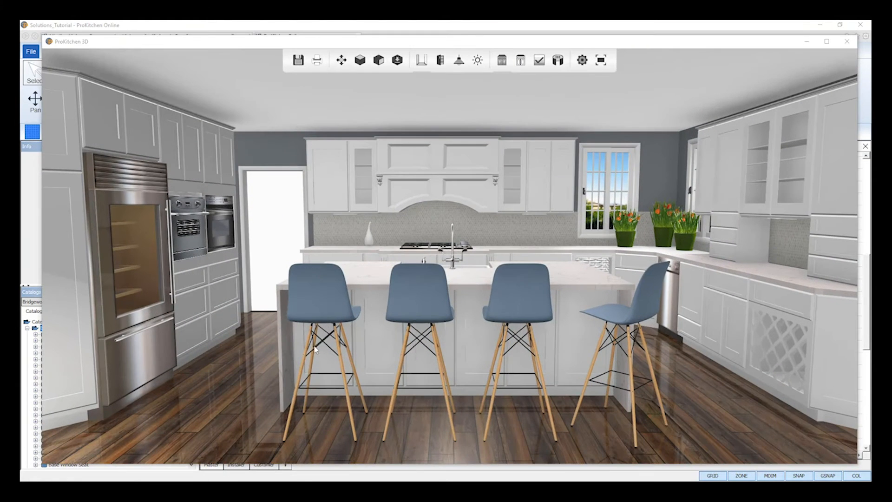
left_click_drag(600, 291, 391, 281)
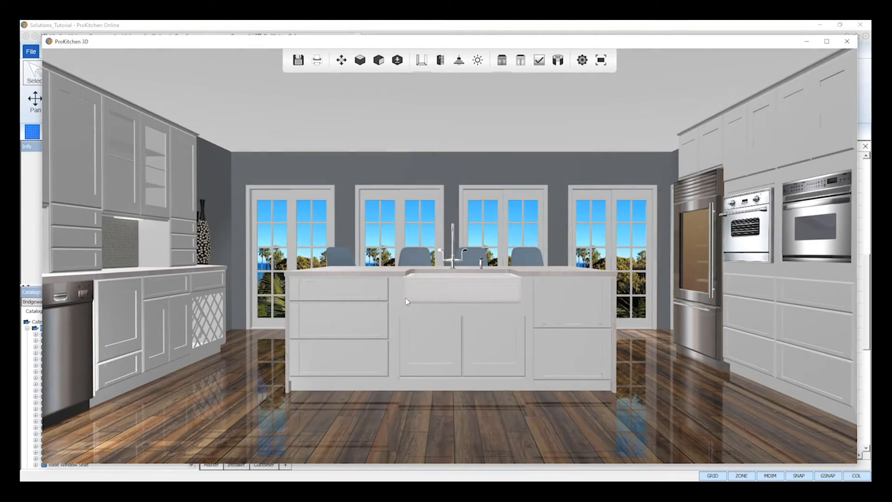
left_click_drag(461, 325, 283, 309)
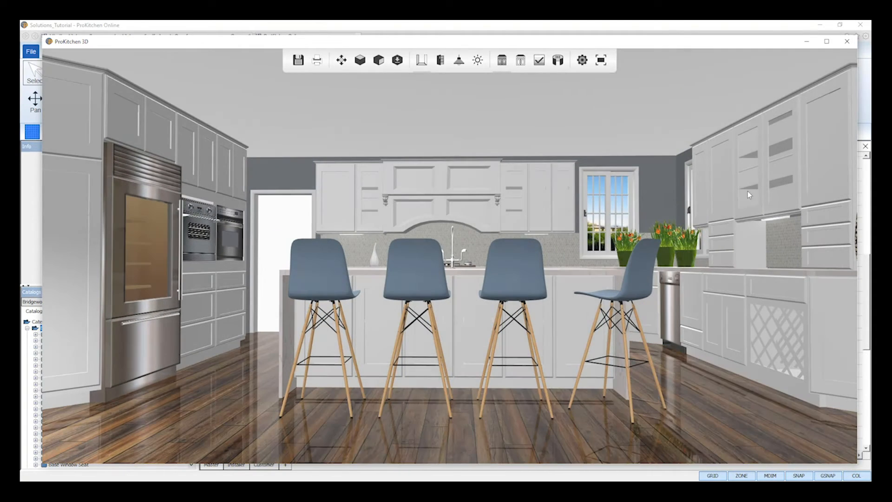
left_click(847, 41)
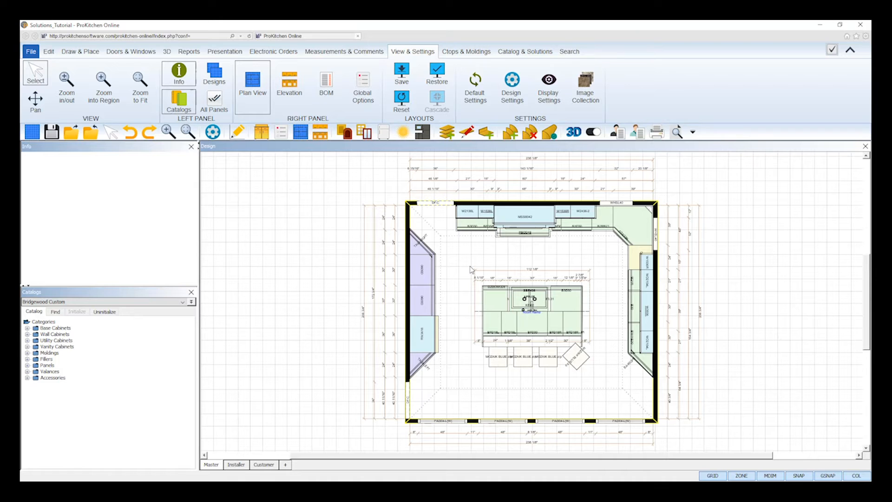
Select all the island's cabinets, countertop and sink in the plan and group them as "Bridgewood Island".
left_click_drag(470, 266, 593, 342)
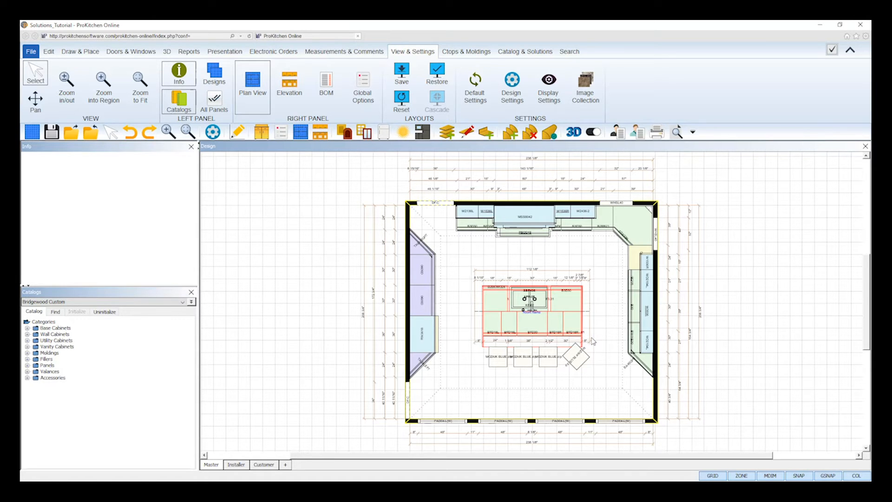
right_click(560, 320)
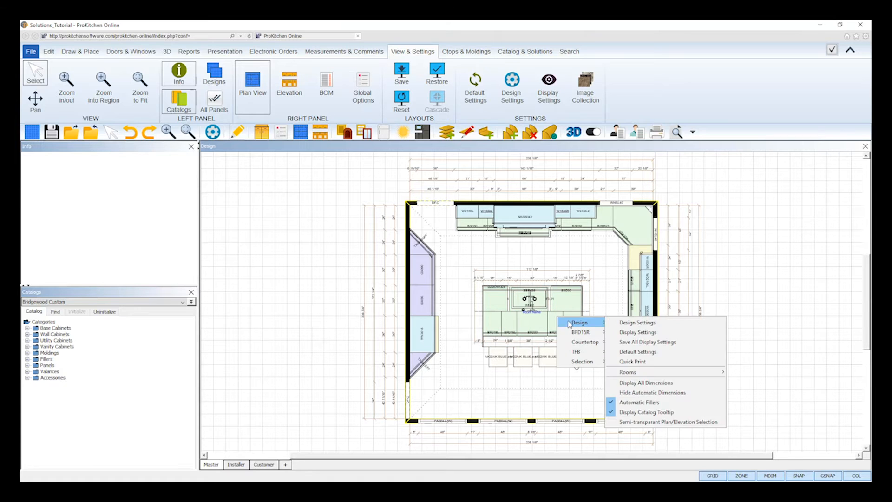
mouse_move(571, 363)
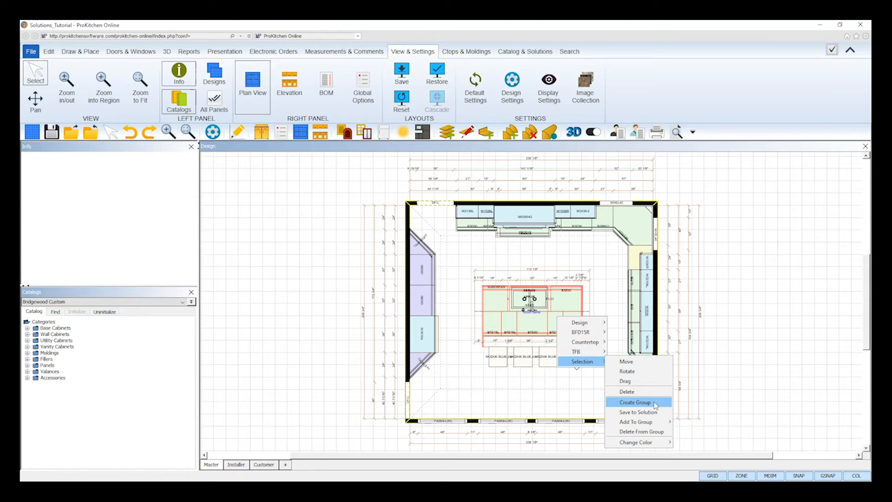
left_click(635, 403)
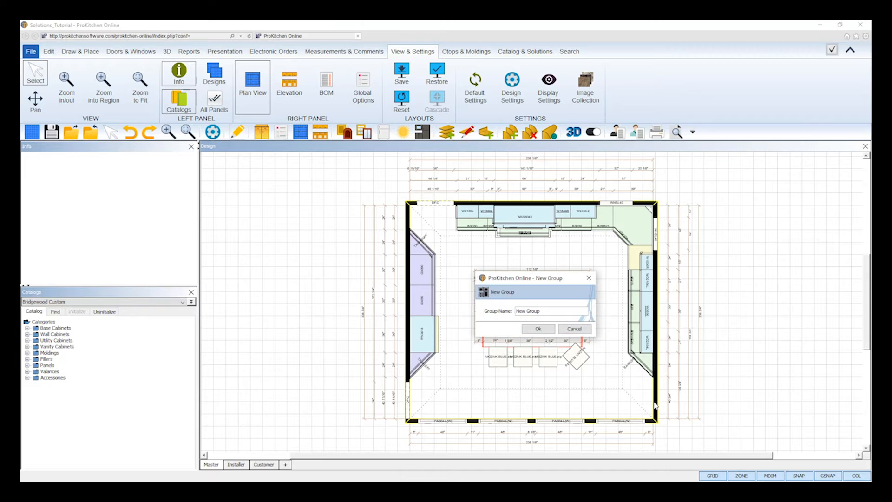
key("BackSpace")
key("BackSpace")
key("BackSpace")
key("BackSpace")
key("BackSpace")
key("BackSpace")
key("BackSpace")
key("BackSpace")
key("BackSpace")
type("Bridgewood Island")
left_click(538, 329)
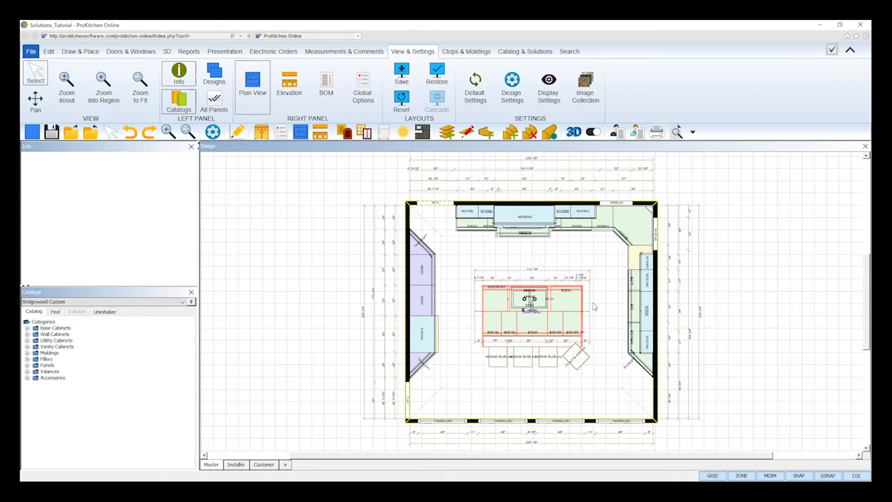
Start saving the island group as a solution with SKU "BI-ISL" and description "Bridgewood Island".
right_click(541, 314)
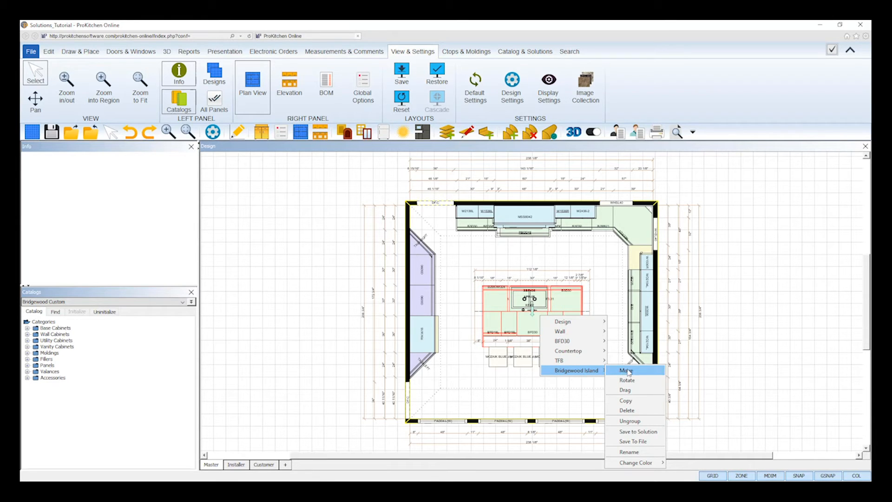
left_click(654, 433)
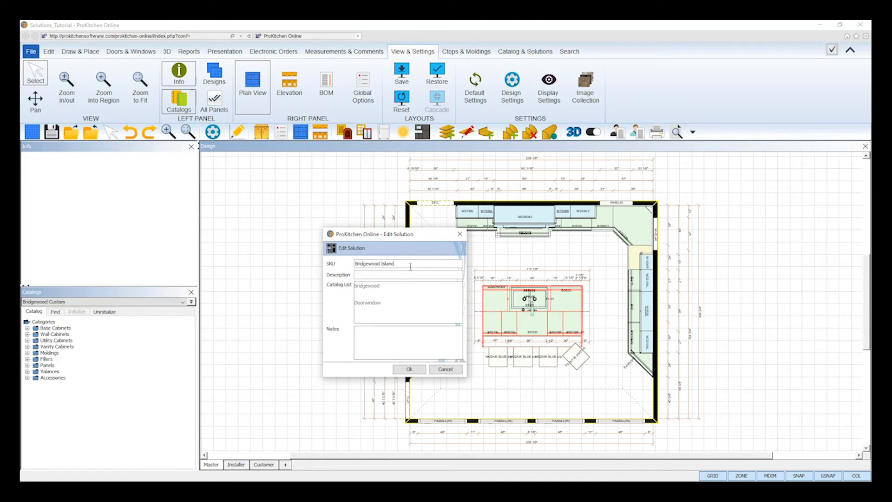
left_click_drag(409, 264, 356, 263)
key("ctrl+c")
key("BackSpace")
left_click(366, 275)
key("ctrl+v")
left_click(371, 264)
type("BI")
Add the note "Bridgewood Custom Catalog" to the solution and save it.
left_click(370, 335)
type("Bridgewood Custom Cata")
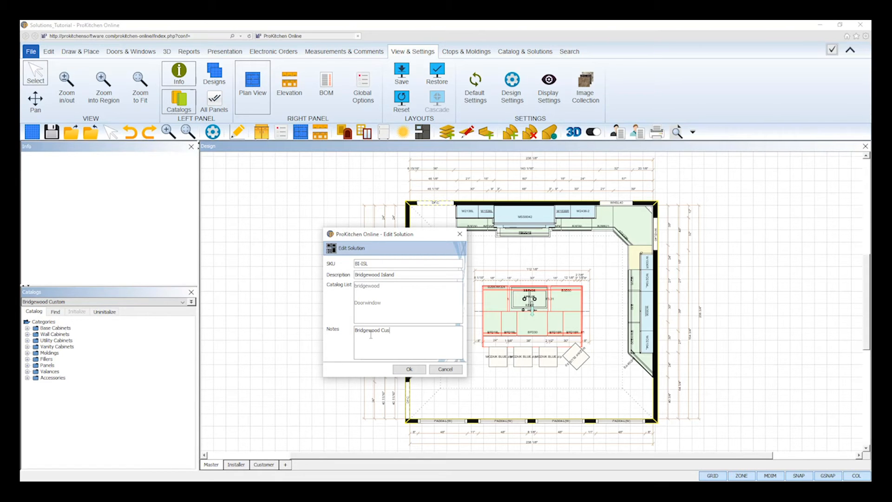
type("log")
left_click(409, 369)
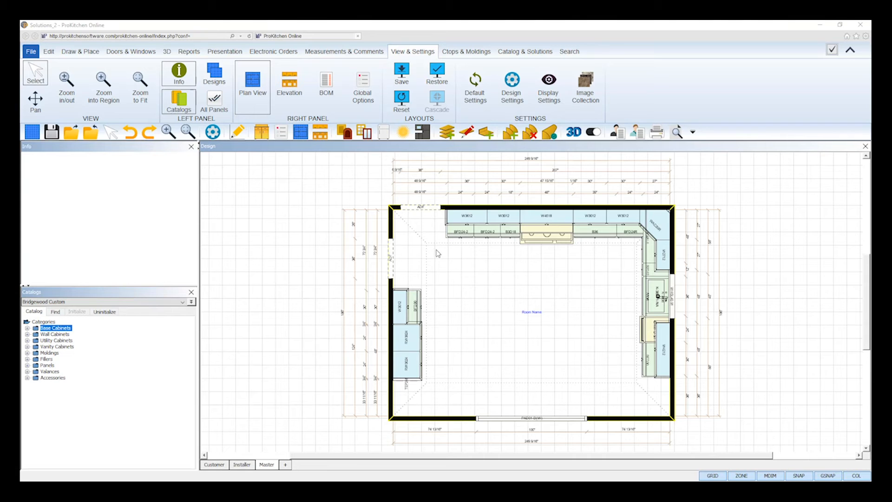
Place the saved solution "BI-ISL - Bridgewood Island" from My Solutions in the middle of the Solutions_2 kitchen.
left_click(86, 53)
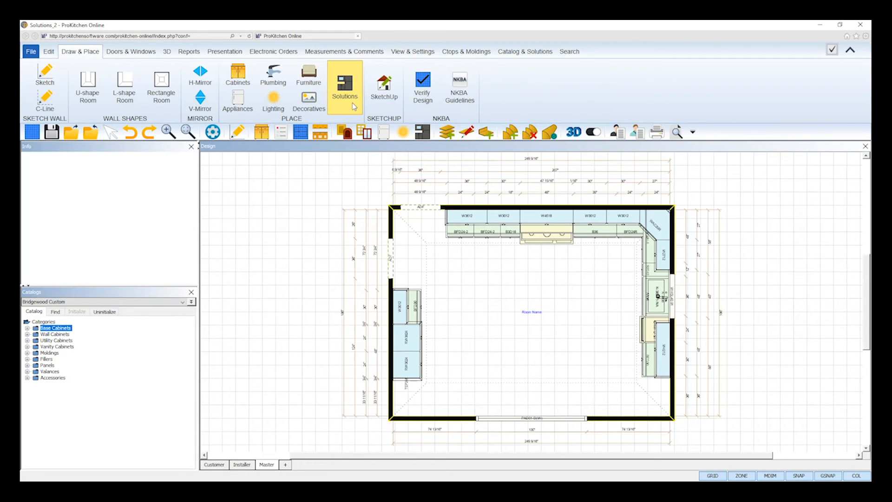
left_click(422, 133)
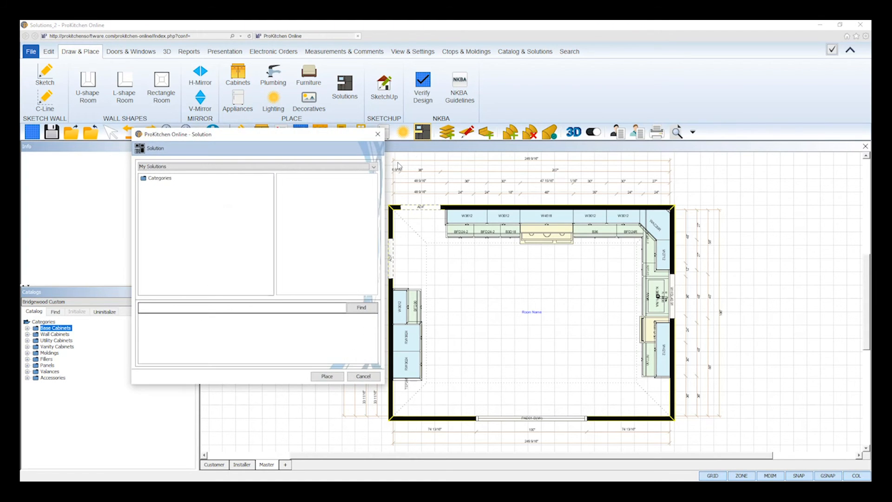
left_click(160, 179)
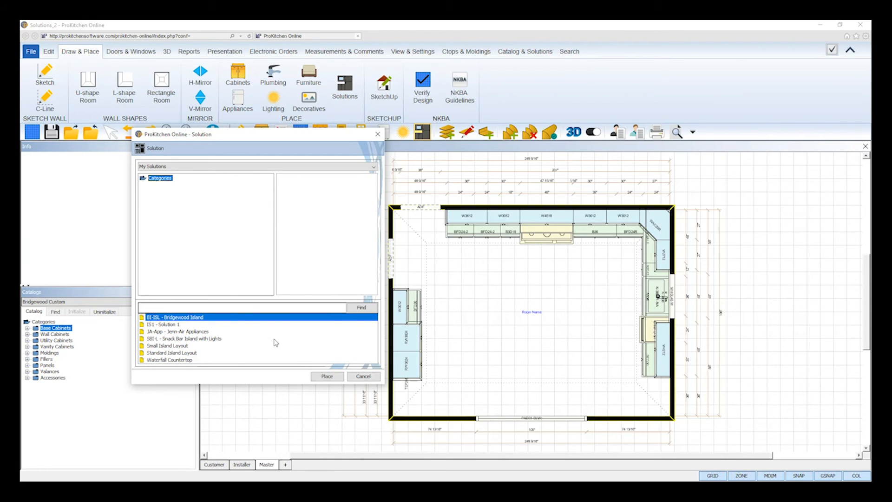
left_click(327, 377)
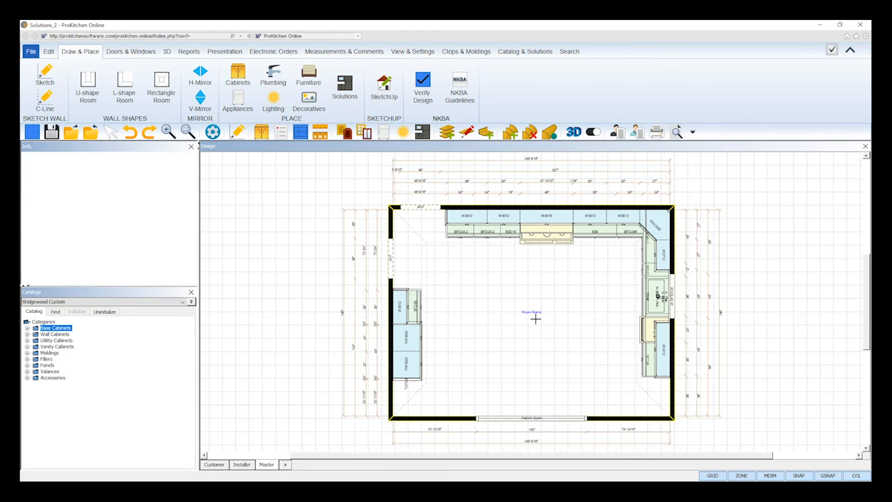
left_click(536, 320)
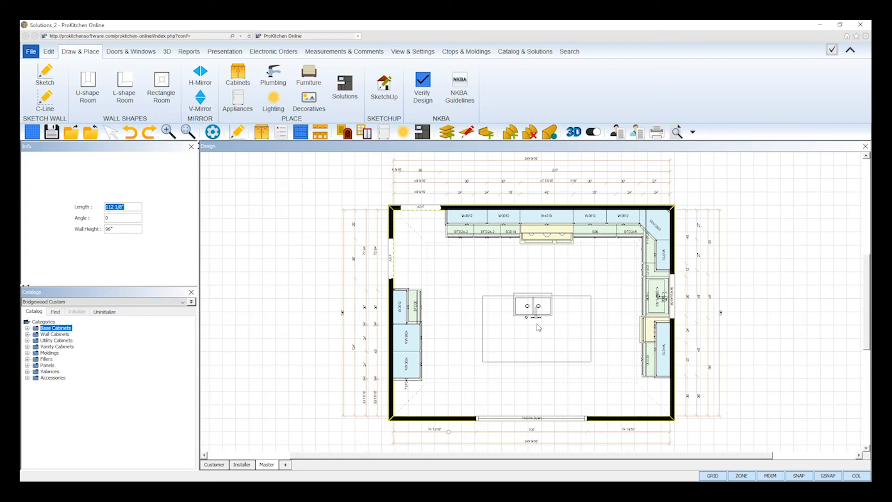
left_click_drag(538, 329, 536, 317)
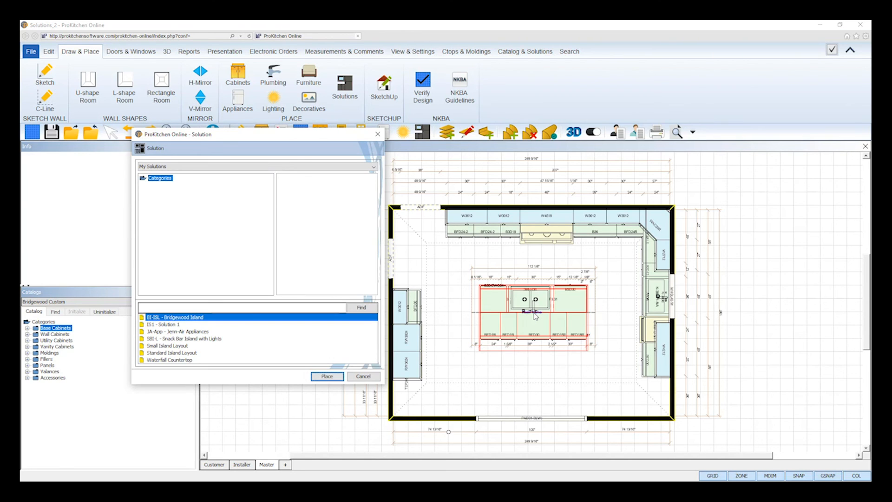
left_click(375, 378)
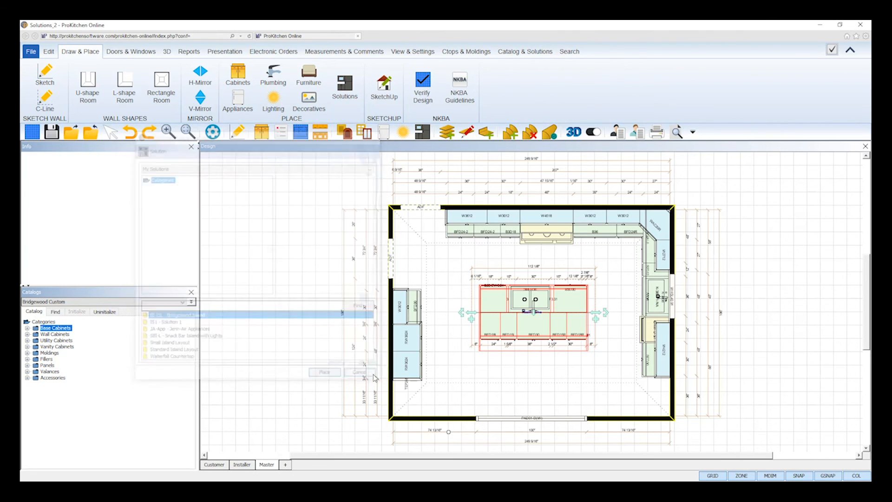
left_click(553, 371)
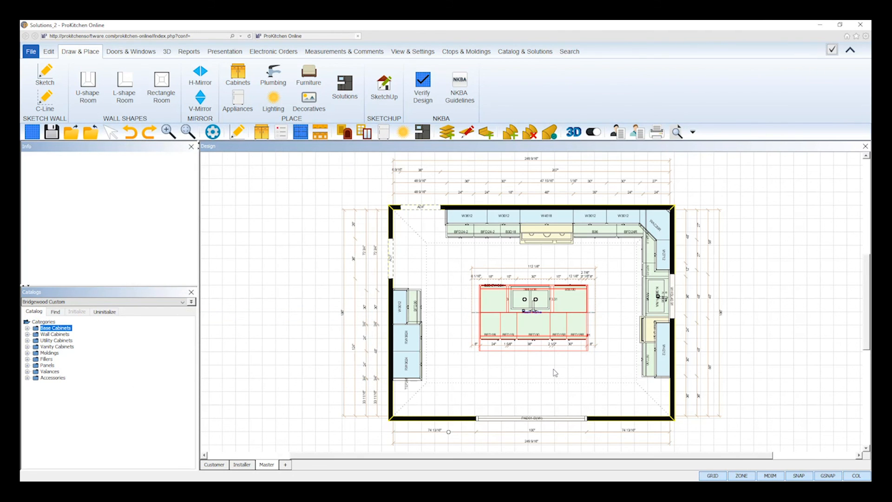
Render the kitchen in 3D with Refine and examine the placed island from the opposite side.
left_click(579, 137)
left_click(538, 61)
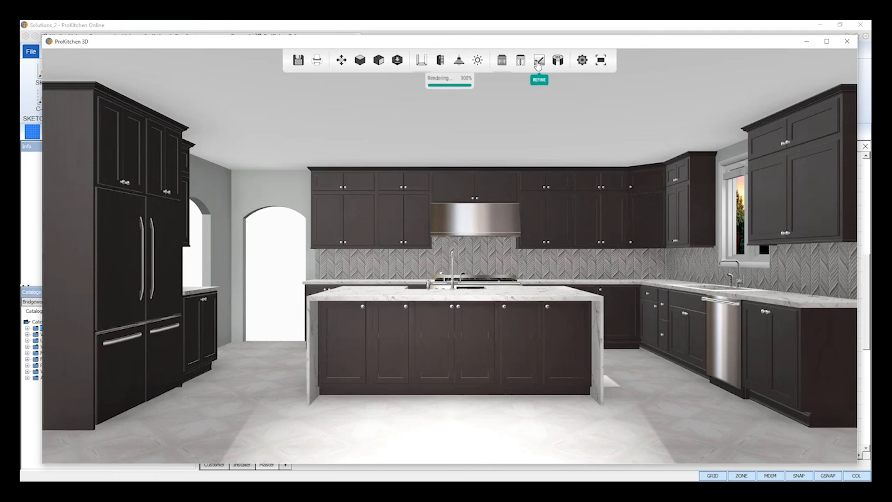
left_click_drag(528, 343, 320, 336)
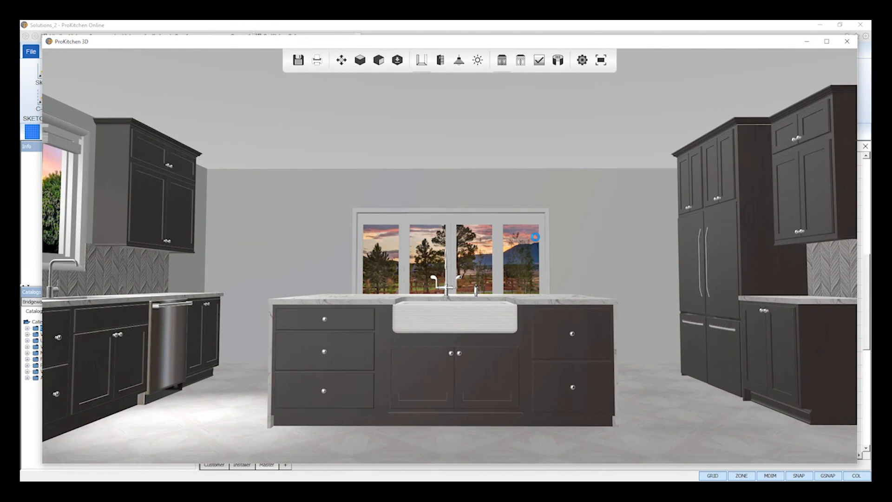